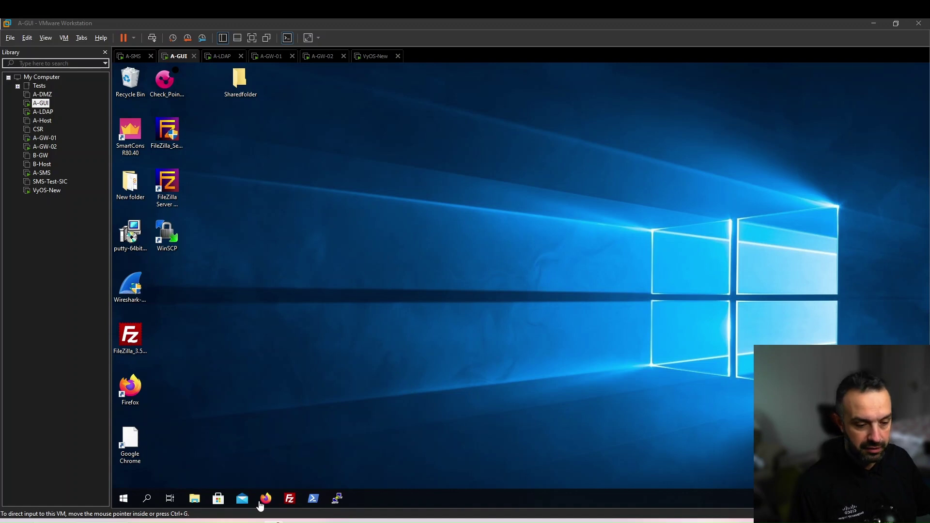
Open the Gaia Portal at 10.1.1.101 in Firefox and log in as admin with the saved account password.
click(267, 500)
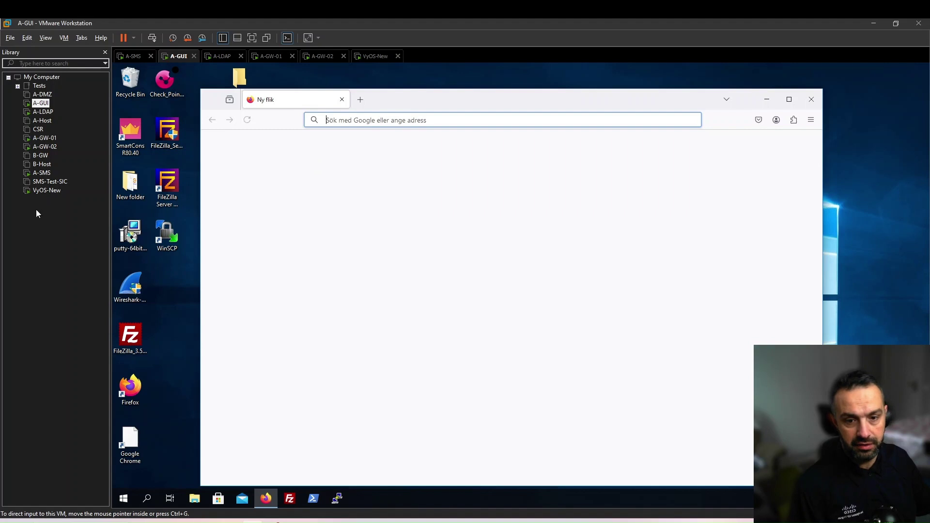
text(10)
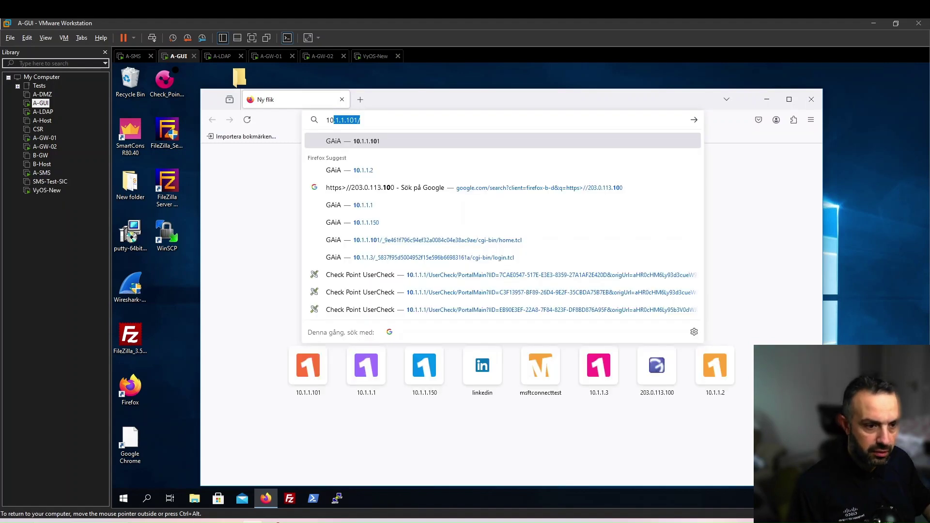
key(Return)
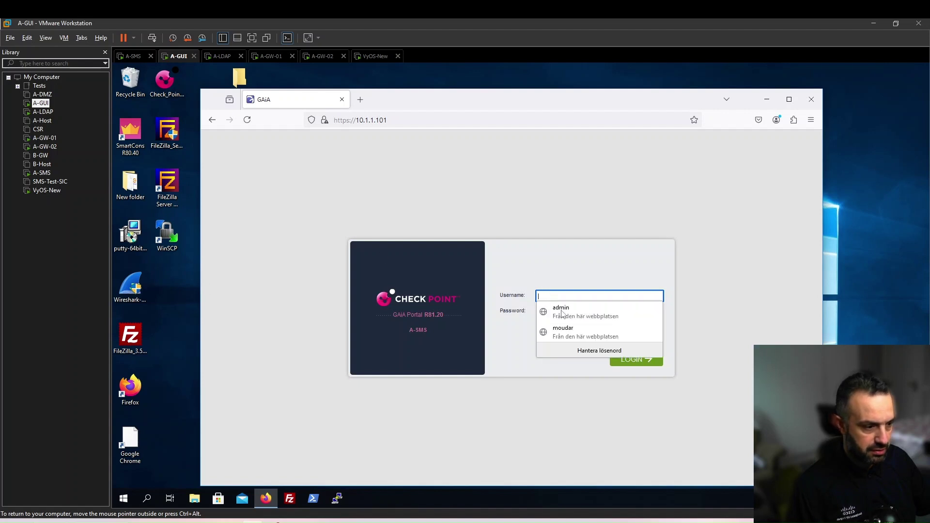
click(562, 309)
click(636, 359)
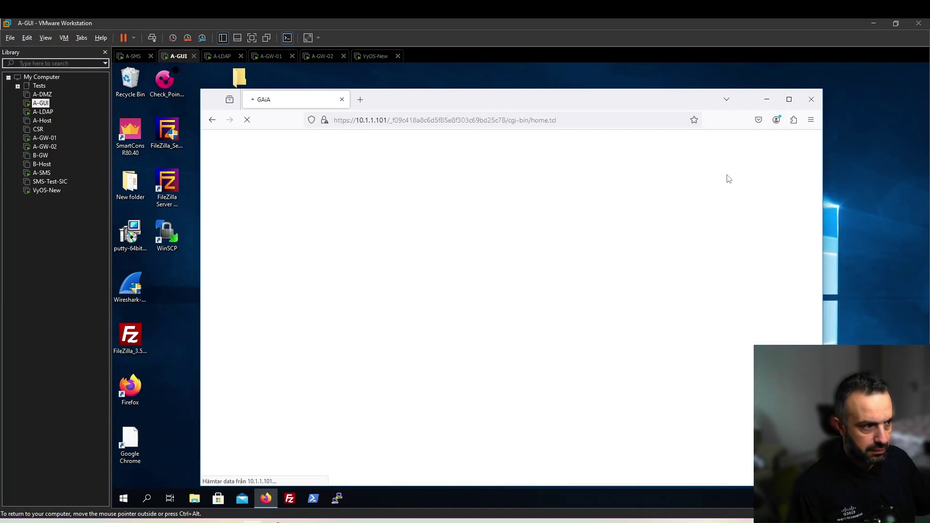
click(789, 101)
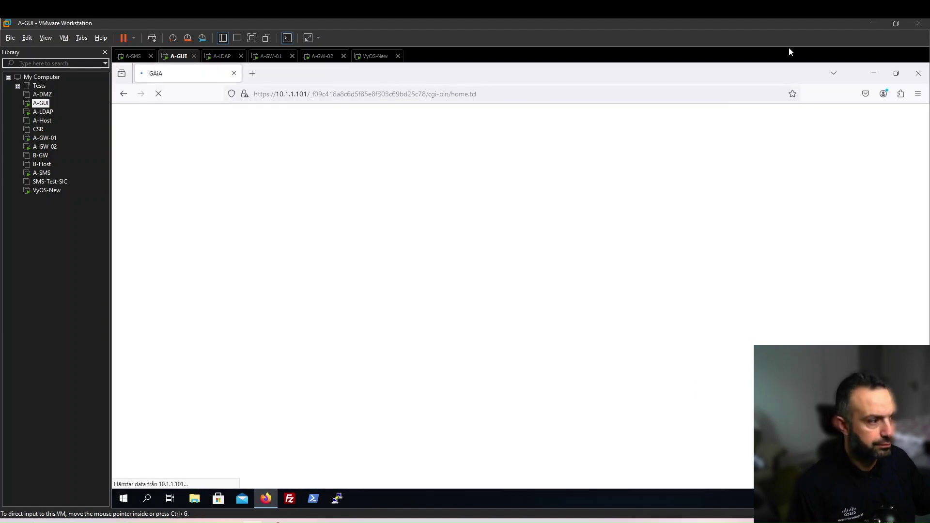
drag(729, 74, 540, 86)
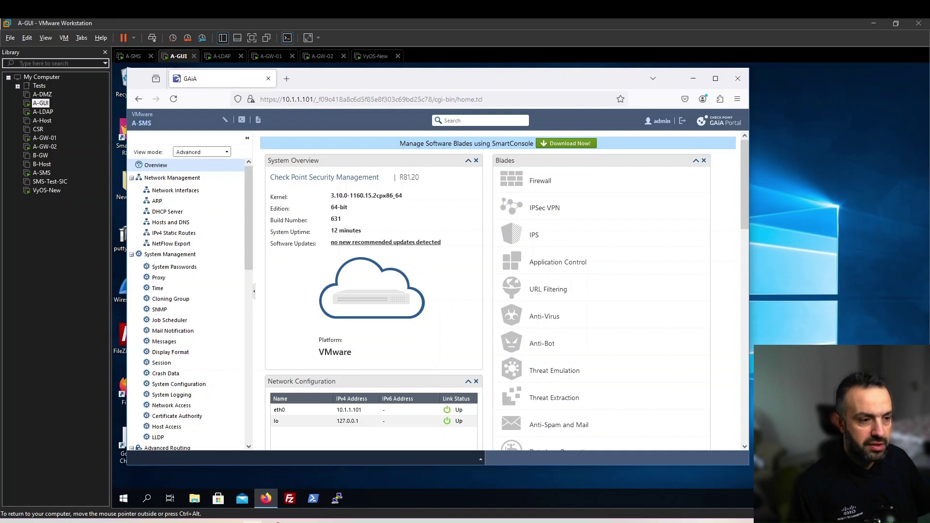
Download Check_Point_R81.20_T631_SmartConsole.exe through the portal's SmartConsole link and open the folder that contains it.
click(555, 145)
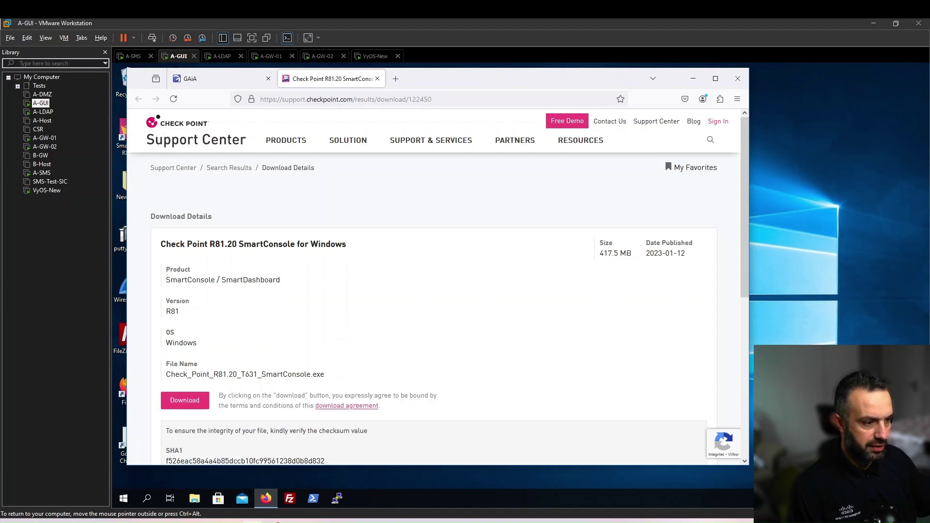
click(196, 405)
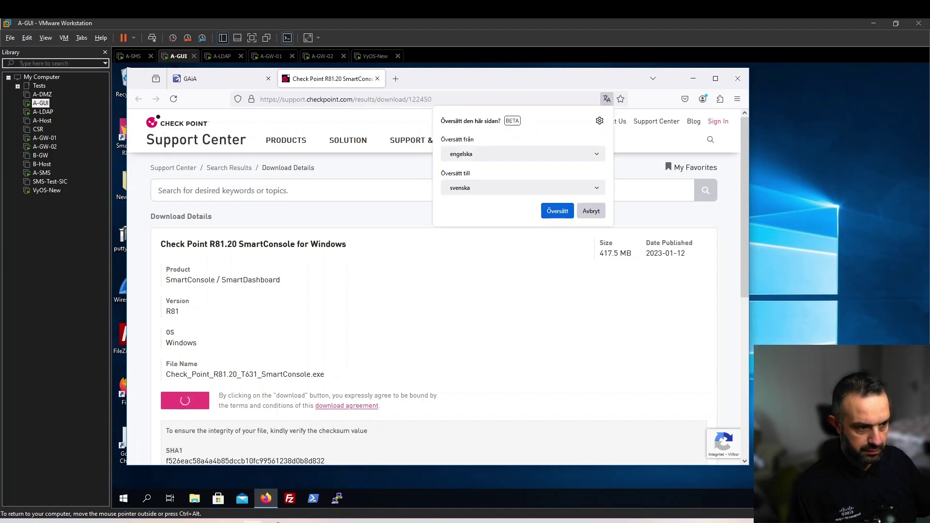
click(591, 211)
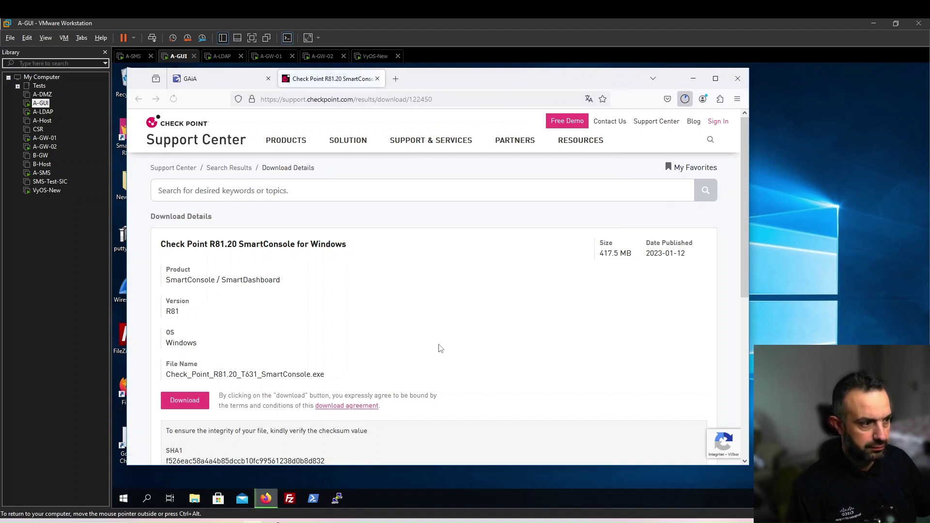
click(685, 99)
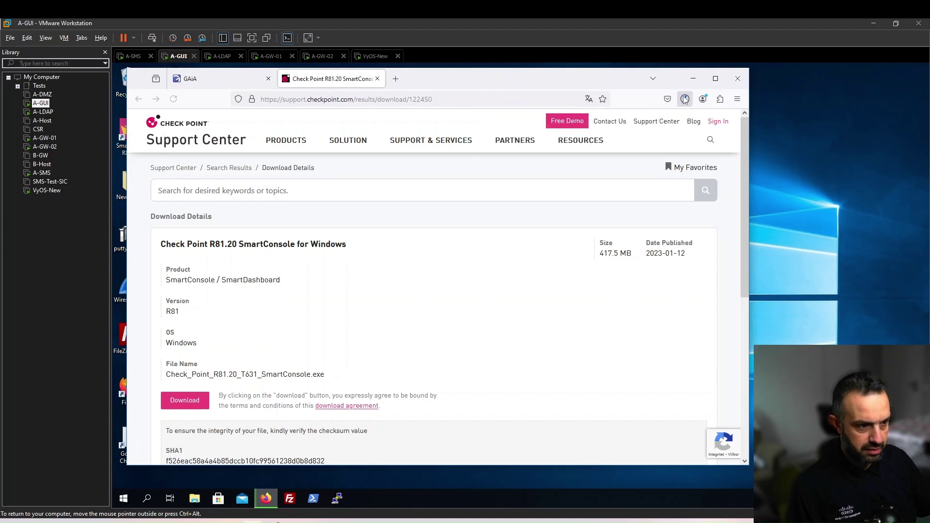
click(684, 99)
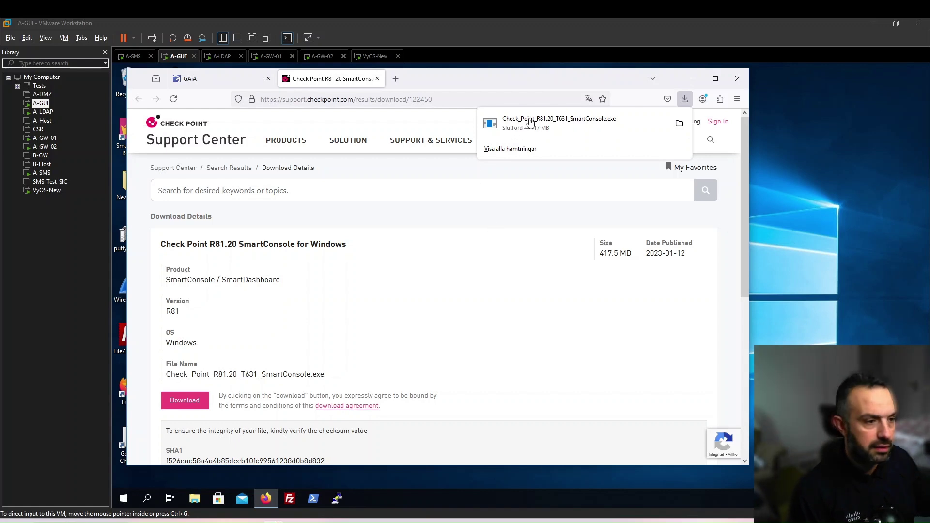
click(679, 123)
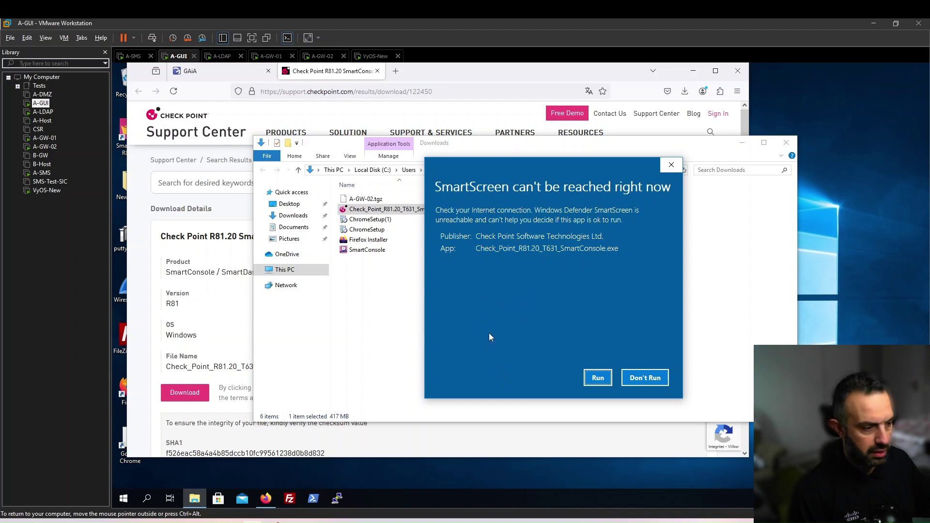
Run the SmartConsole R81.20 installer, accept the End User License Agreement and install it in the default directory.
click(597, 382)
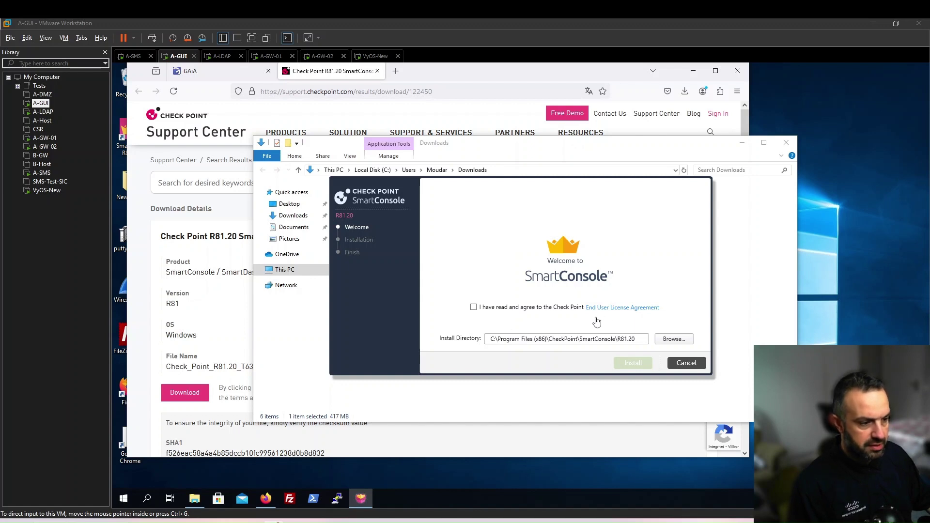
click(474, 308)
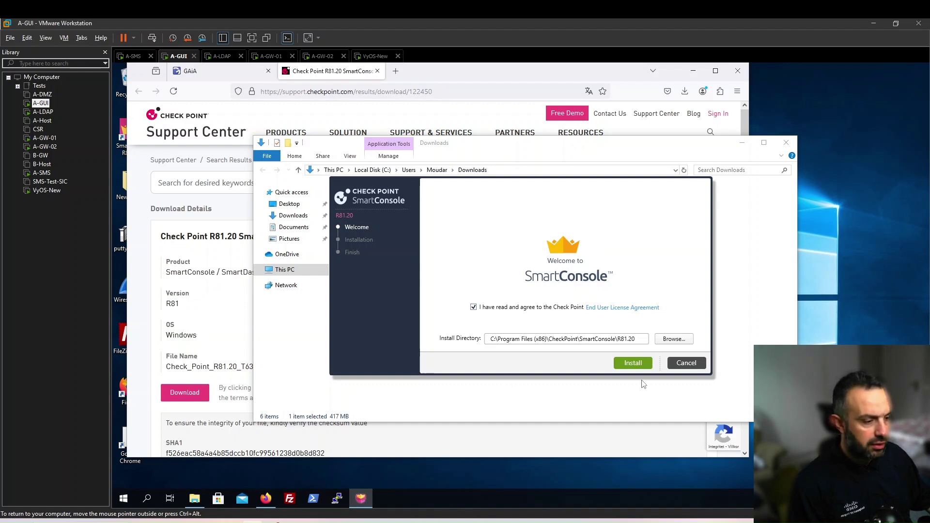
click(640, 366)
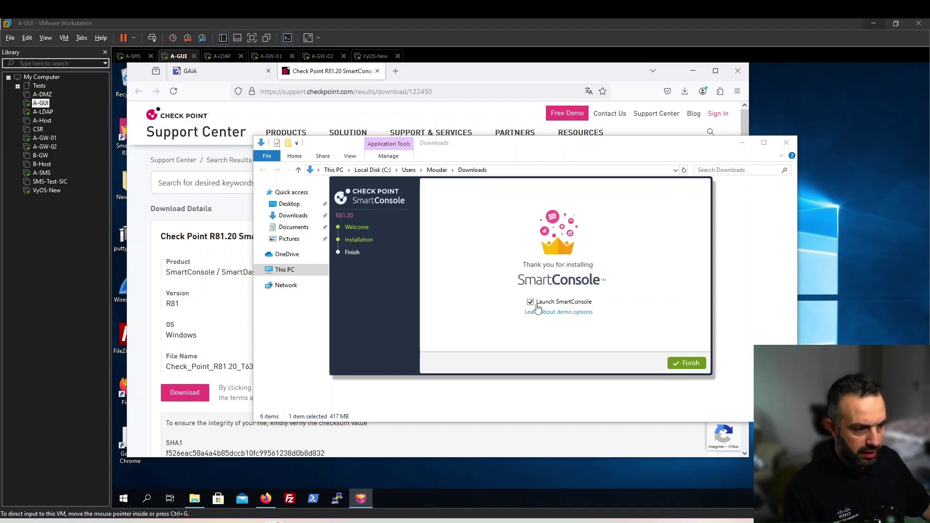
Finish the installation with SmartConsole launched and log in to server 10.1.1.101 as admin with the account password.
click(685, 364)
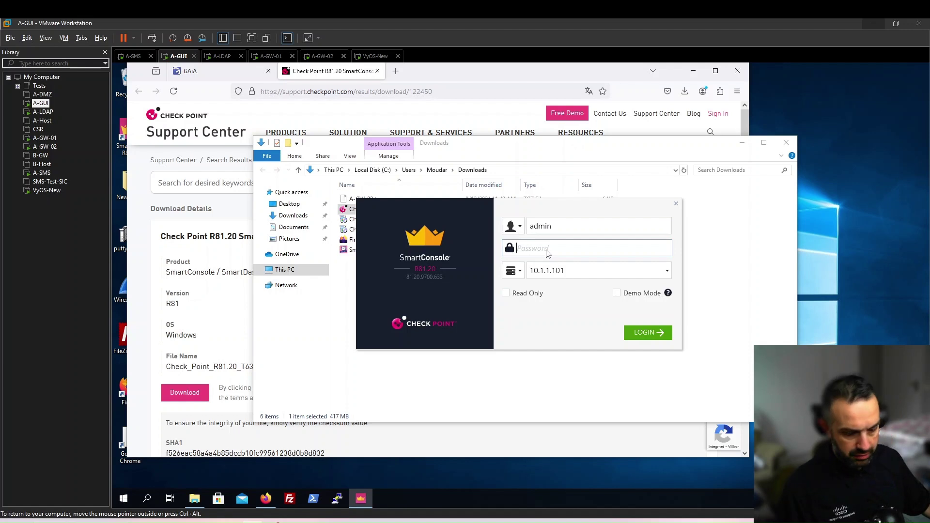
text(********)
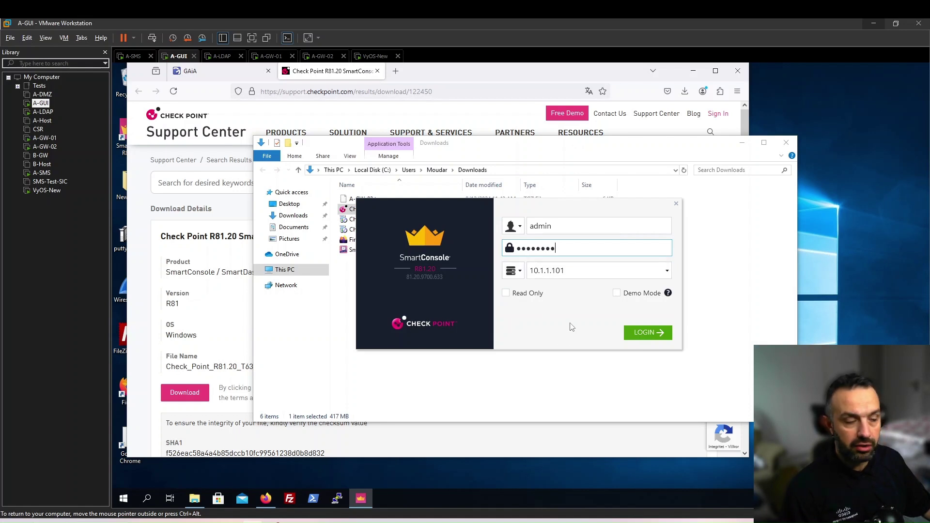
click(641, 331)
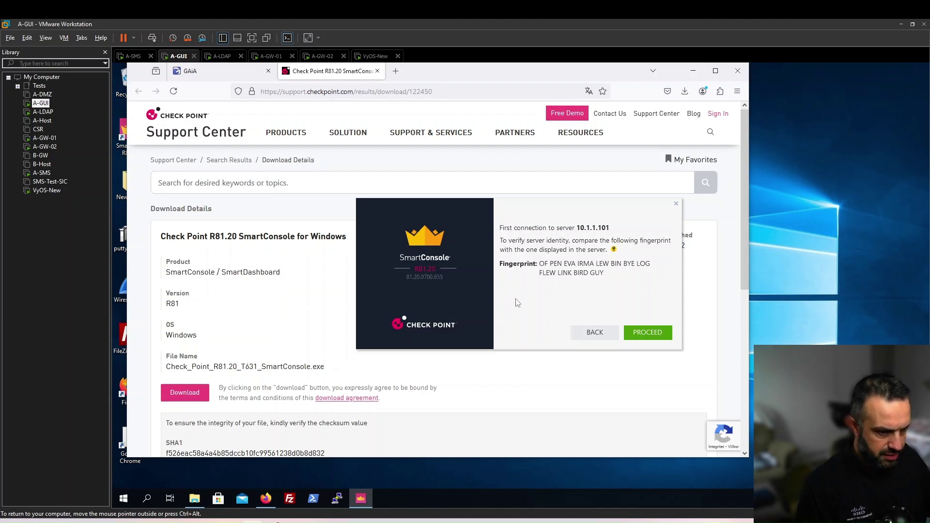
Open a Windows PowerShell session.
click(314, 500)
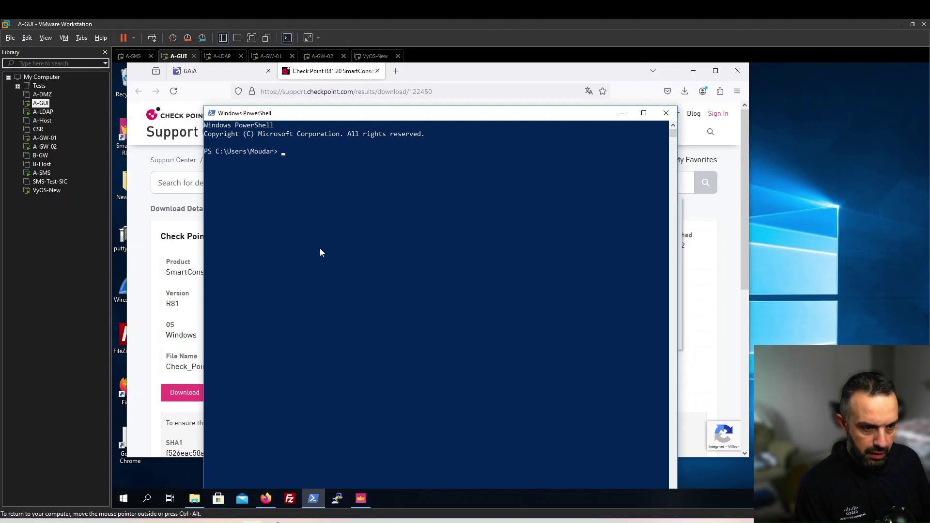
text(ping cnn.com)
key(BackSpace)
key(BackSpace)
key(BackSpace)
key(BackSpace)
key(BackSpace)
key(BackSpace)
key(BackSpace)
text(8.8.8.8)
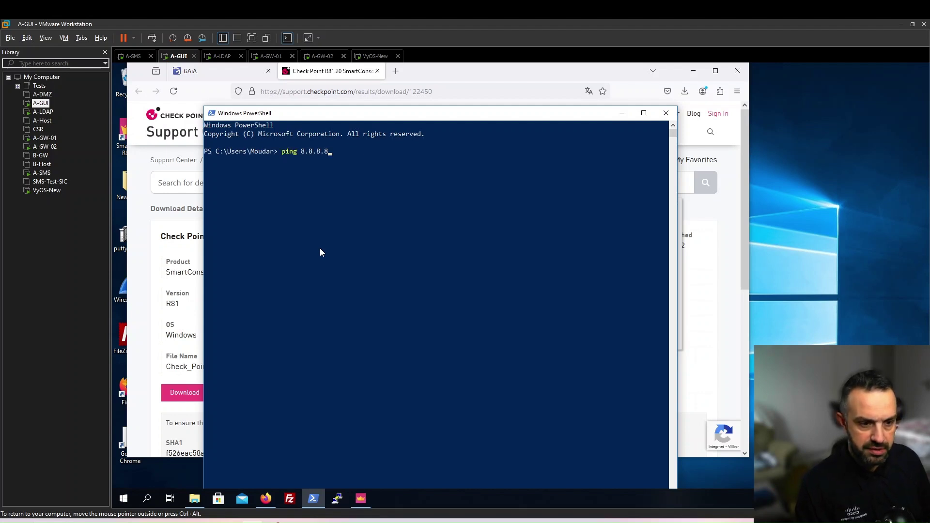
key(BackSpace)
key(BackSpace)
key(BackSpace)
key(BackSpace)
key(BackSpace)
key(BackSpace)
key(BackSpace)
key(BackSpace)
key(BackSpace)
key(BackSpace)
key(BackSpace)
key(BackSpace)
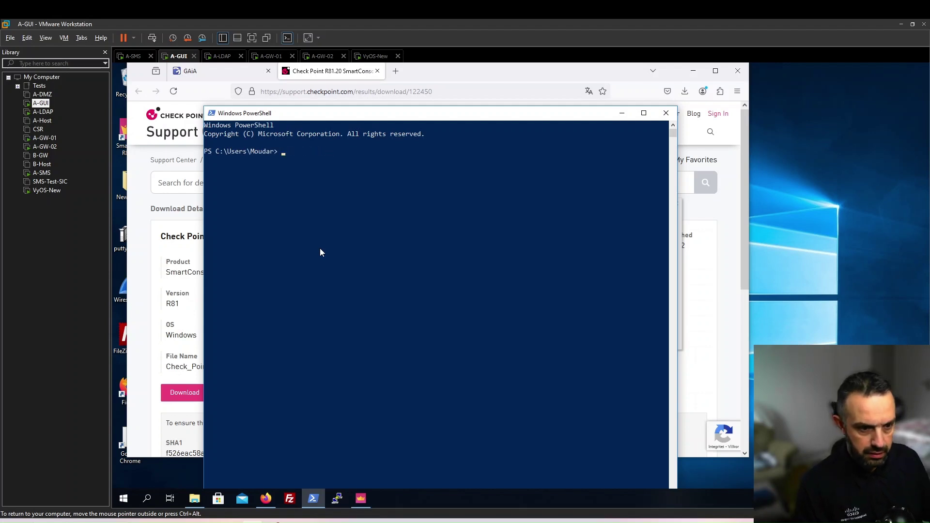
text(ssh admin)
key(alt+2)
text(10.1.1)
key(BackSpace)
key(BackSpace)
key(BackSpace)
key(BackSpace)
key(BackSpace)
key(BackSpace)
key(BackSpace)
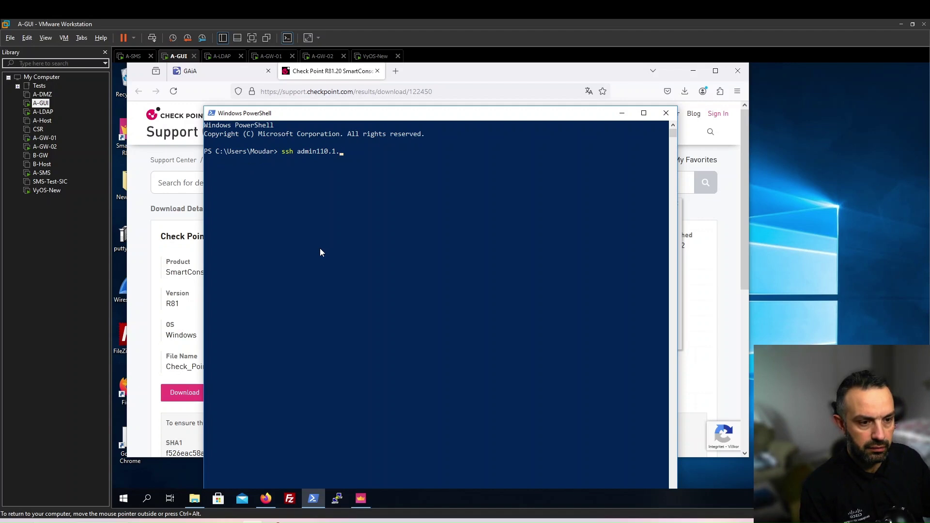
text(@10.1.1.101)
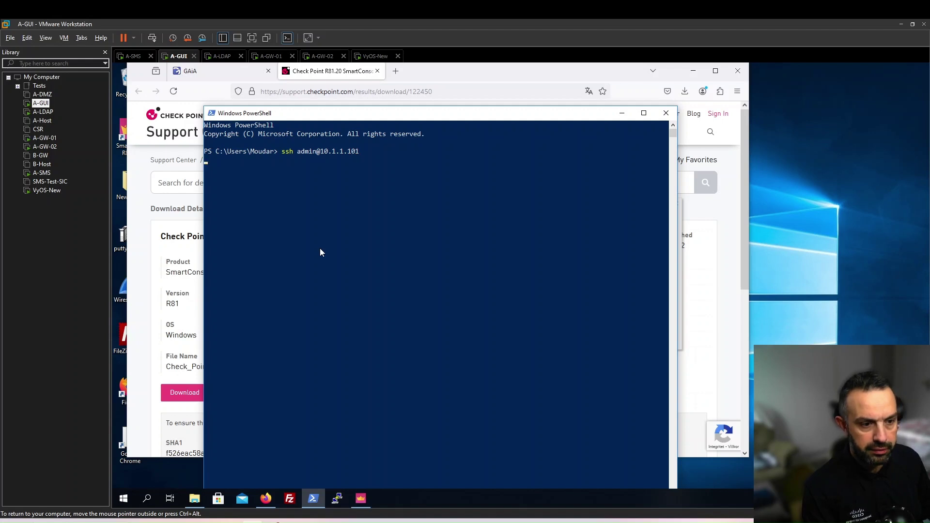
key(Return)
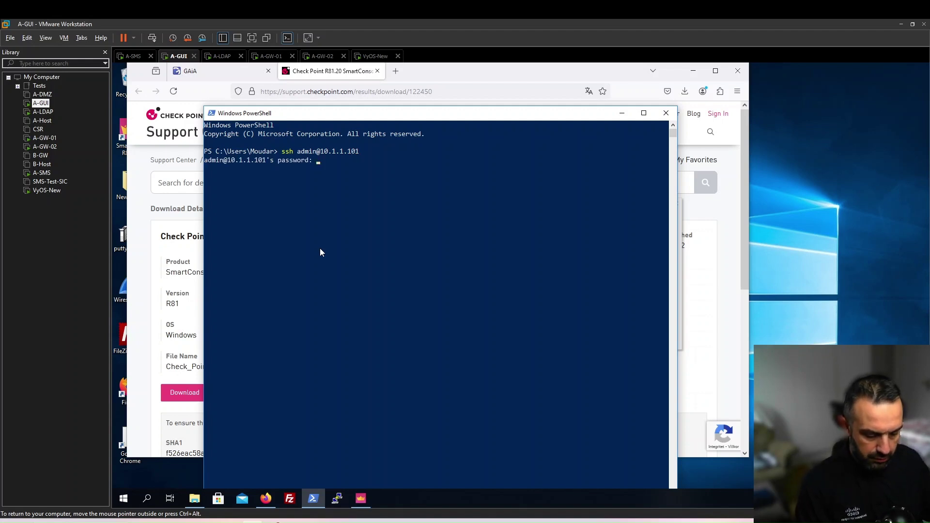
key(Return)
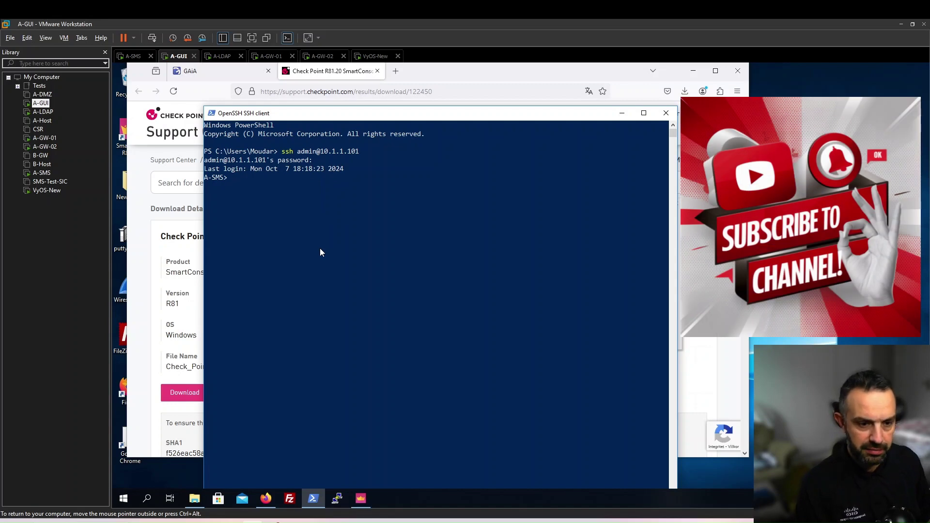
Run cpconfig on the management server and choose option 7 to display the certificate's fingerprint.
text(cp)
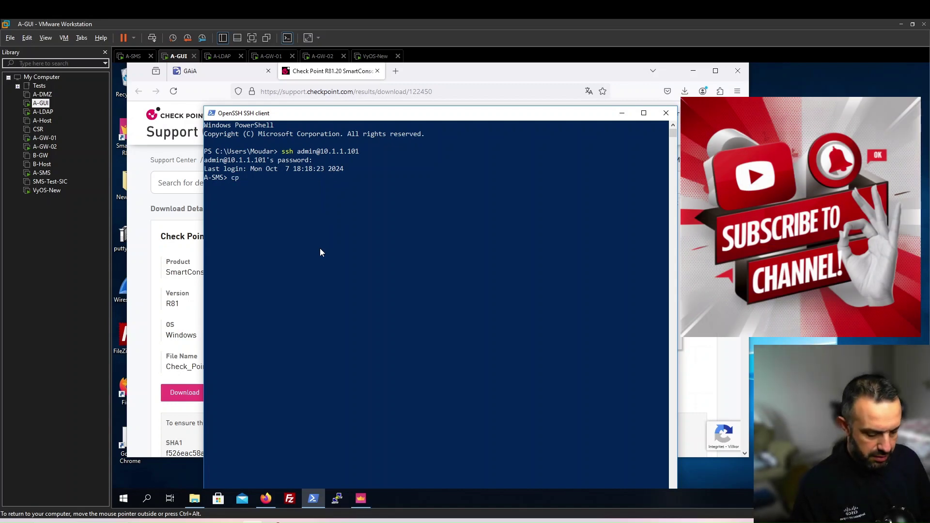
text(config)
key(Return)
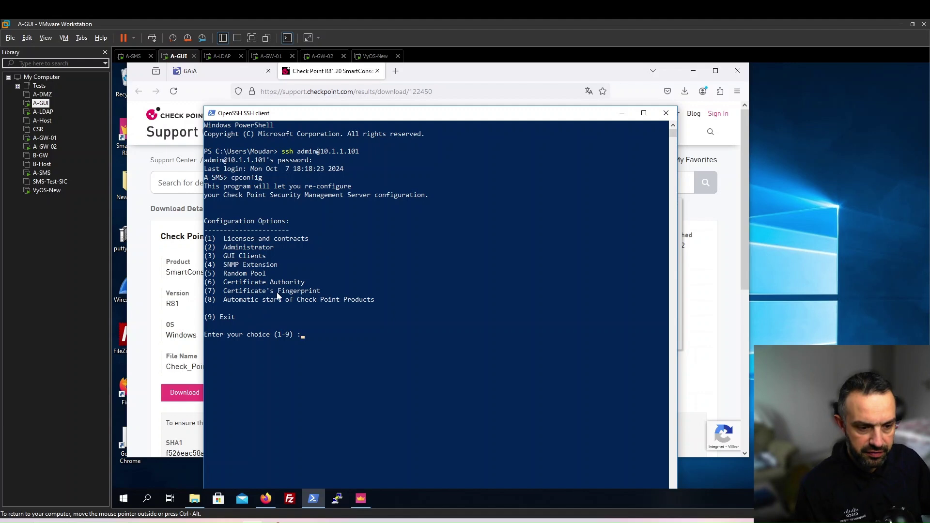
text(7)
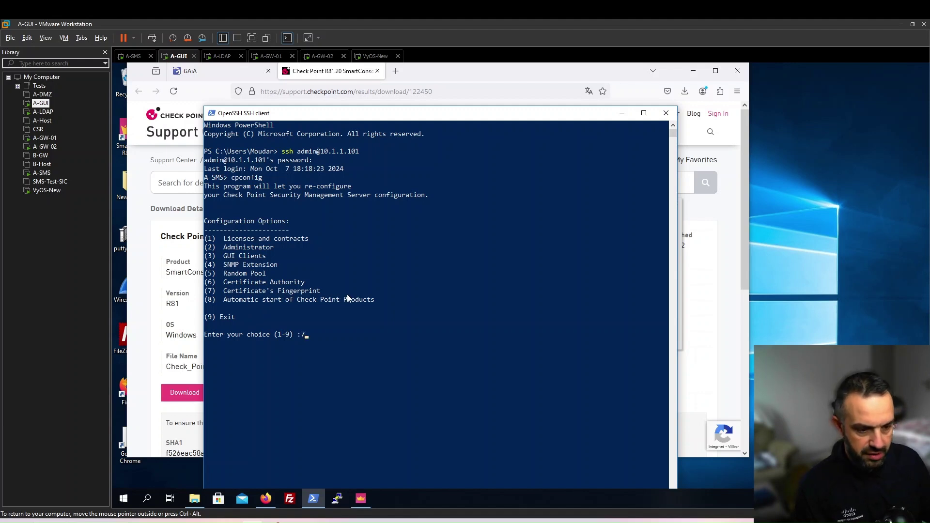
key(Return)
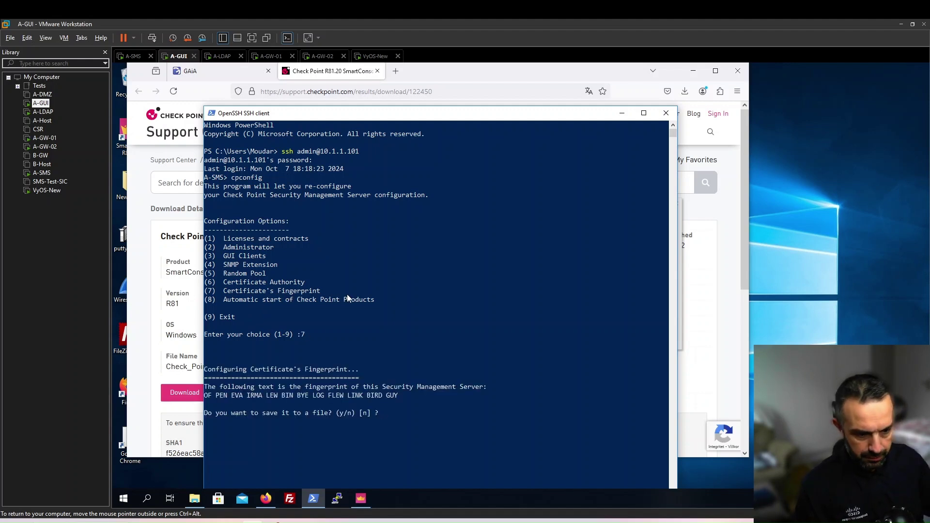
Compare the fingerprint in the SSH session with the one in SmartConsole's first-connection dialog and proceed with the connection.
drag(206, 397, 315, 399)
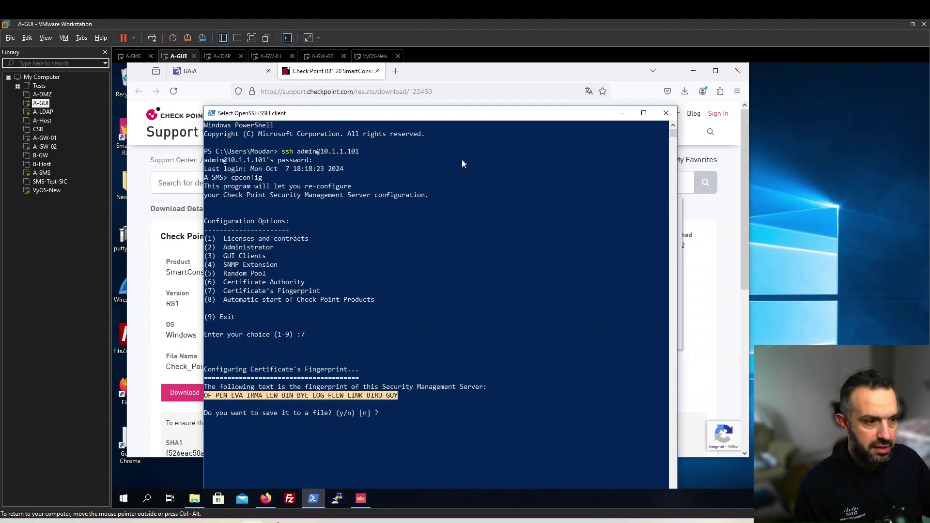
drag(484, 114, 410, 127)
click(636, 228)
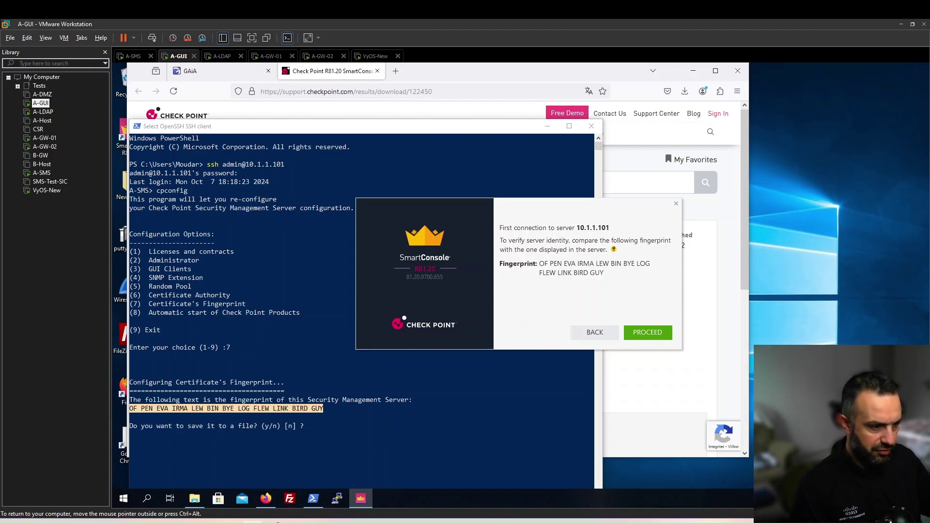
drag(539, 263, 605, 274)
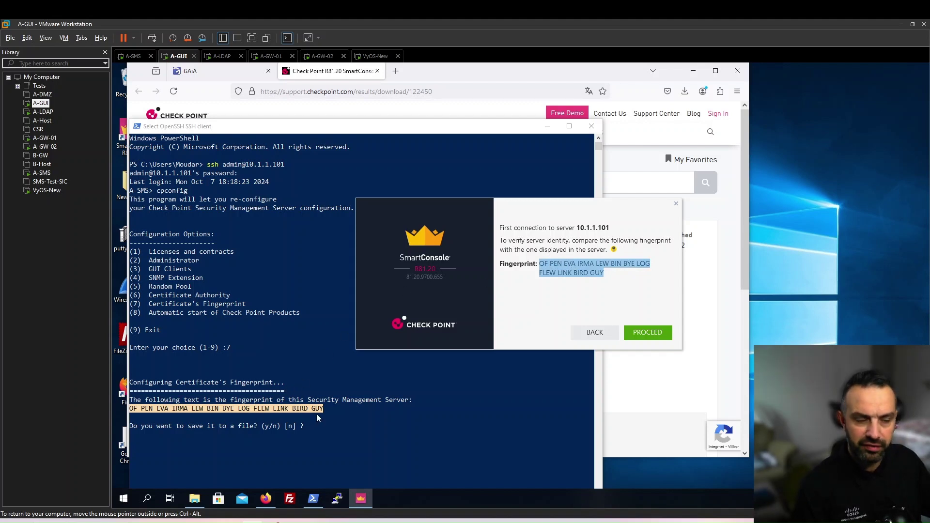
click(662, 335)
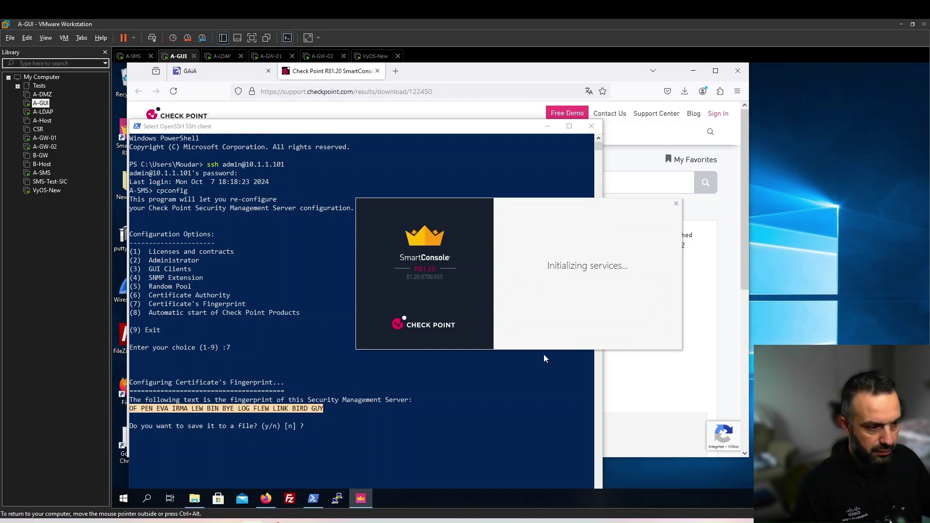